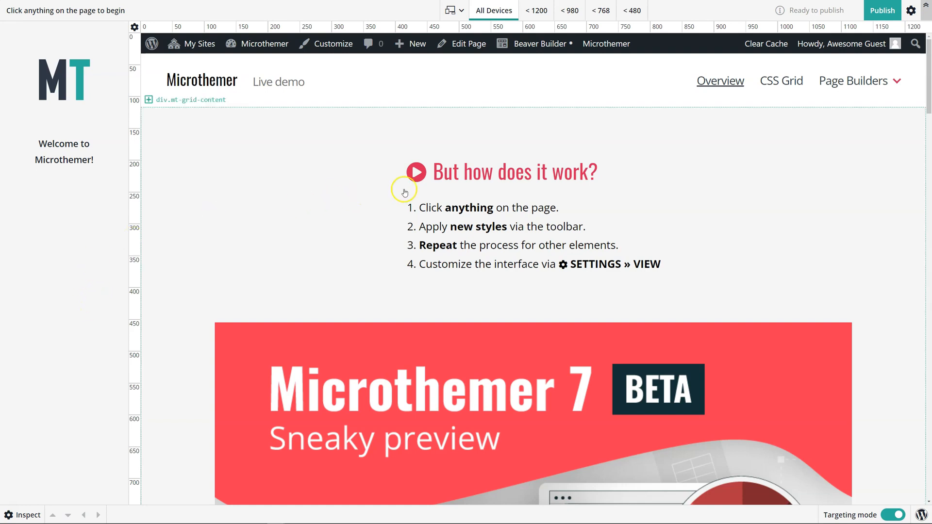
Step: Set the text color of the "But how does it work?" heading link to black (#000000)
{"action": "left_click", "coordinate": [481, 175]}
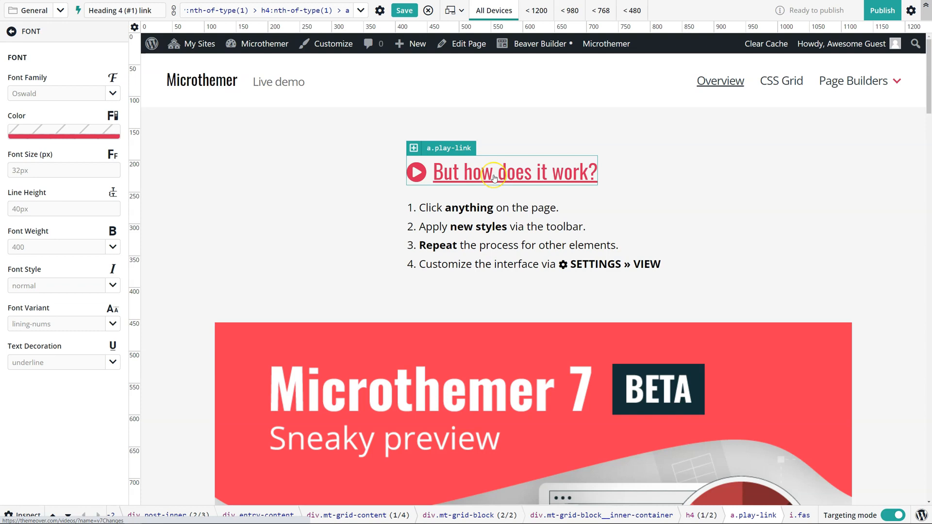
{"action": "left_click", "coordinate": [78, 130]}
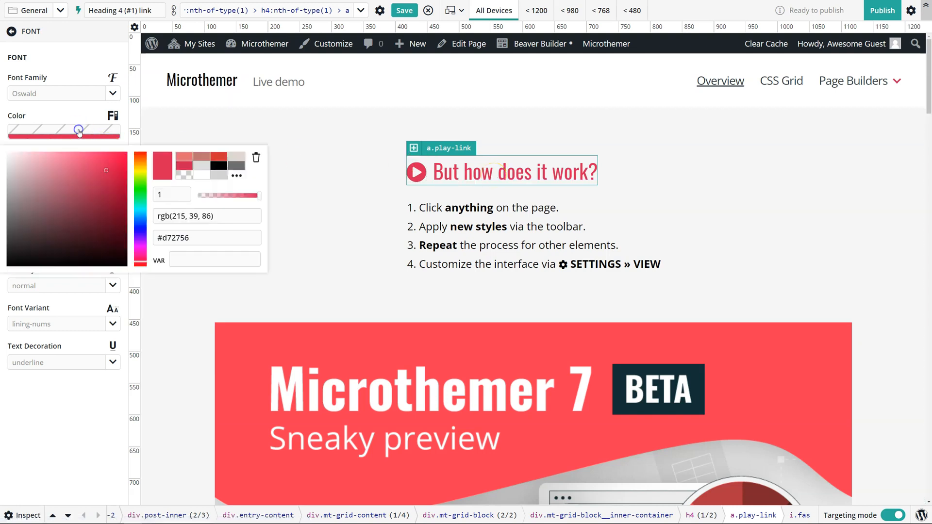
{"action": "left_click", "coordinate": [218, 166]}
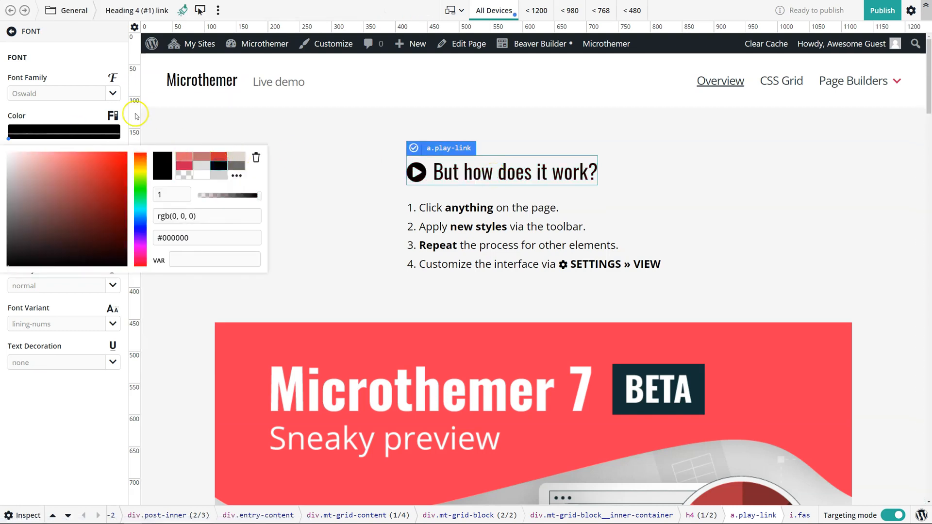
{"action": "left_click", "coordinate": [81, 114]}
Step: Switch the heading link's font size unit to rem and set the size to 3.5rem
{"action": "left_click", "coordinate": [109, 170]}
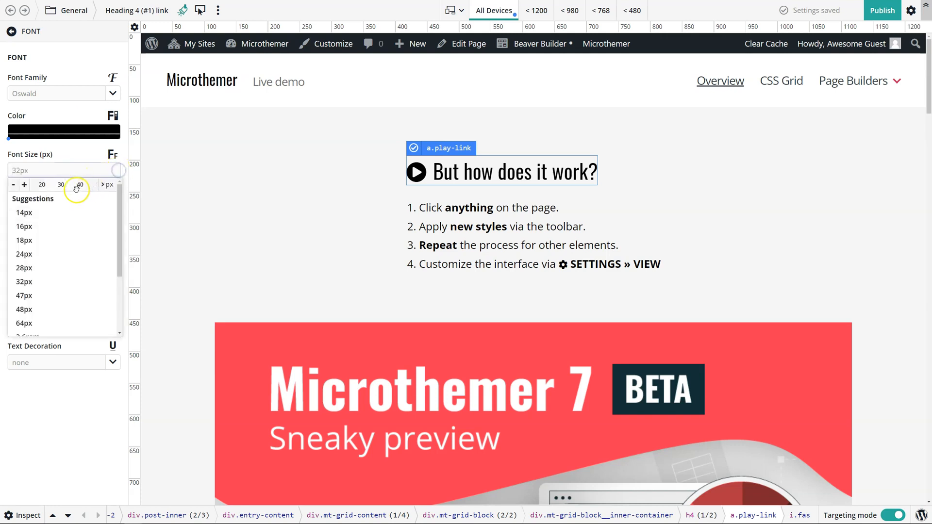
{"action": "left_click_drag", "start_coordinate": [61, 185], "coordinate": [44, 188]}
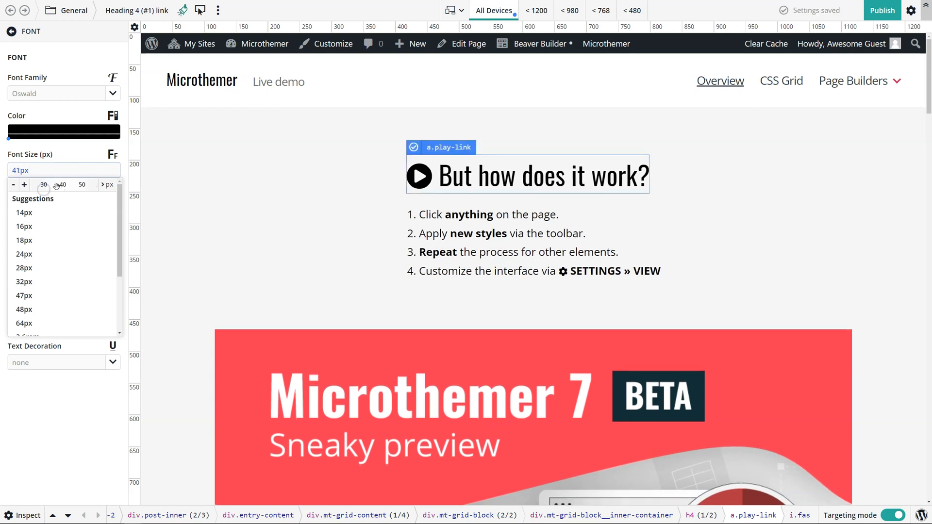
{"action": "left_click", "coordinate": [107, 188]}
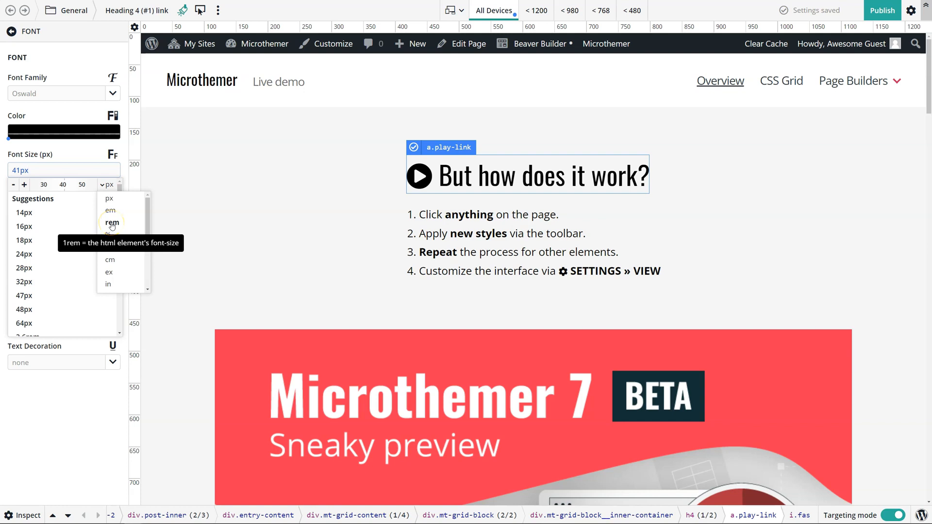
{"action": "left_click", "coordinate": [112, 224]}
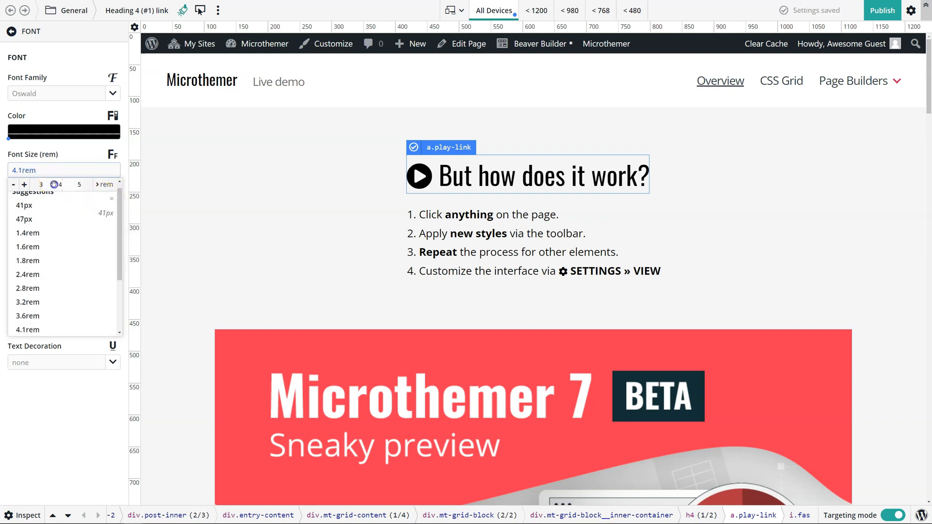
{"action": "mouse_move", "coordinate": [52, 186]}
{"action": "left_mouse_down"}
{"action": "mouse_move", "coordinate": [40, 186]}
{"action": "mouse_move", "coordinate": [63, 186]}
{"action": "left_mouse_up"}
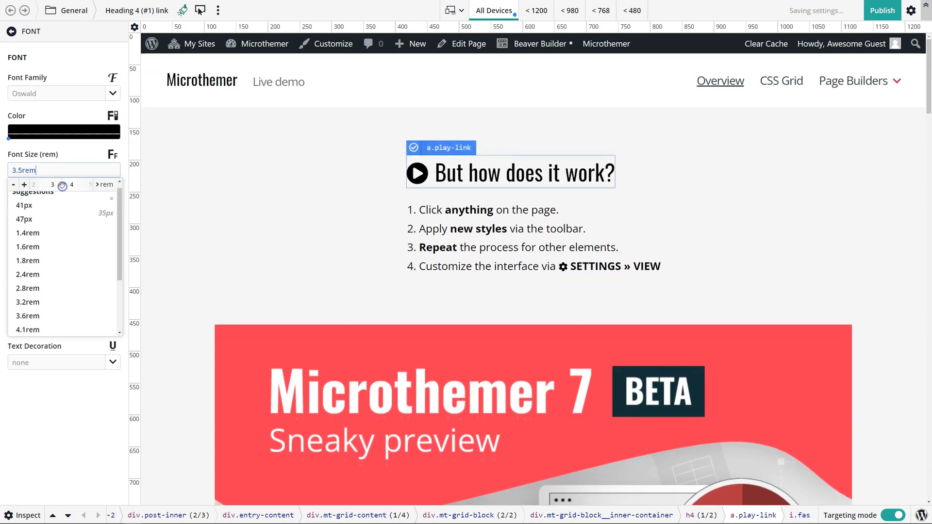
Step: Target all four items of the list under the heading with the .basic-usage li selector
{"action": "left_click", "coordinate": [607, 212]}
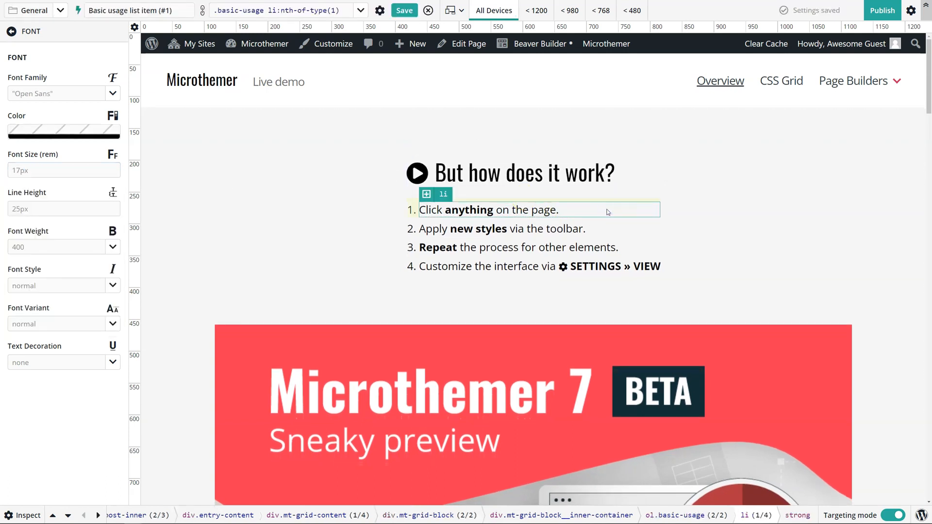
{"action": "left_click", "coordinate": [579, 214]}
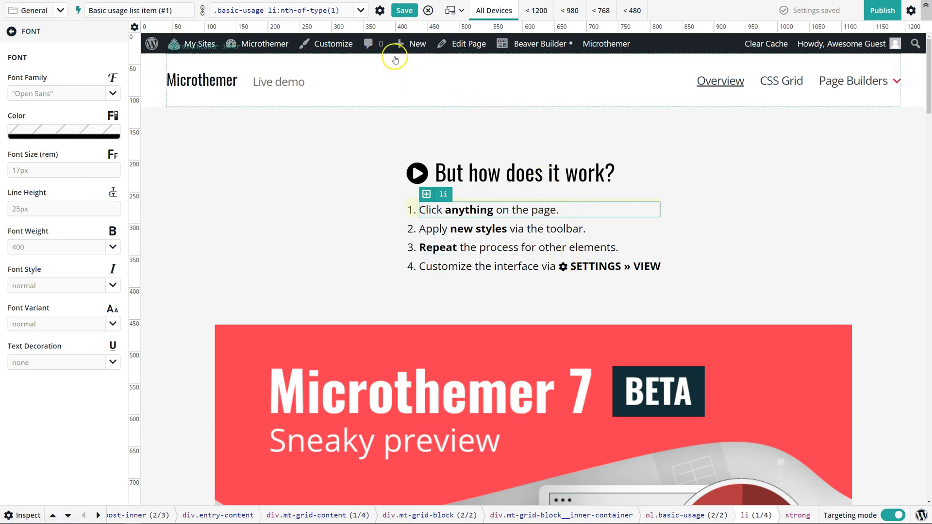
{"action": "left_click", "coordinate": [362, 11]}
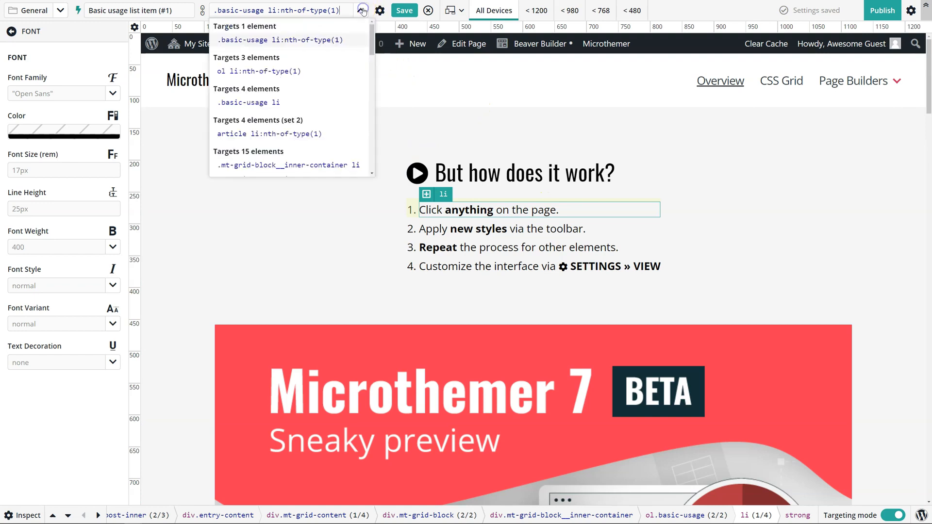
{"action": "left_click", "coordinate": [242, 103]}
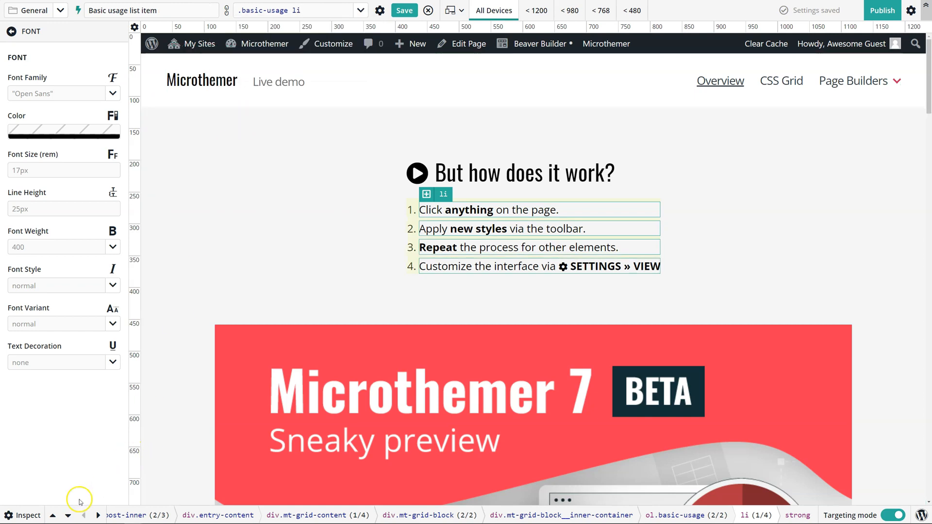
Step: Show the HTML and CSS inspection area and set the targeted list items' font size to 1.9rem
{"action": "left_click", "coordinate": [28, 515]}
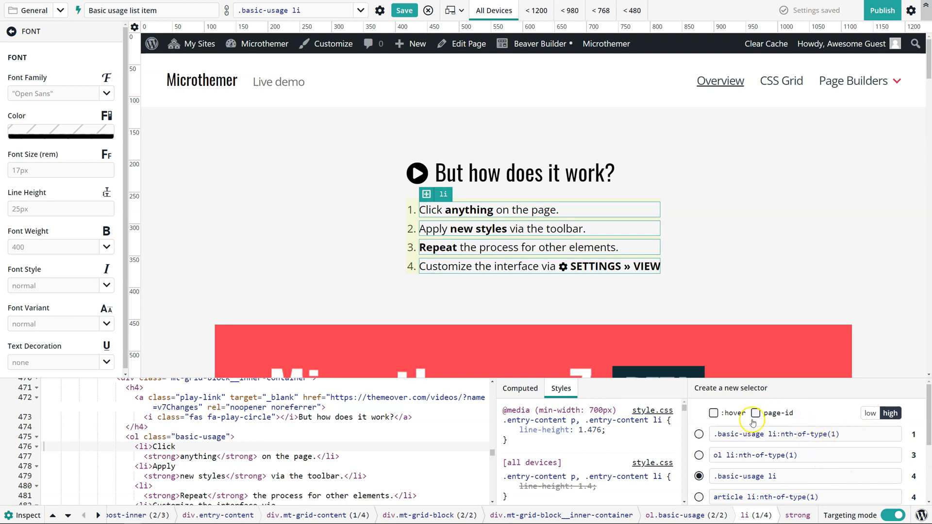
{"action": "scroll", "coordinate": [808, 445], "scroll_direction": "down", "scroll_amount": 5}
{"action": "scroll", "coordinate": [802, 449], "scroll_direction": "up", "scroll_amount": 5}
{"action": "left_click", "coordinate": [97, 173]}
{"action": "left_click", "coordinate": [72, 183]}
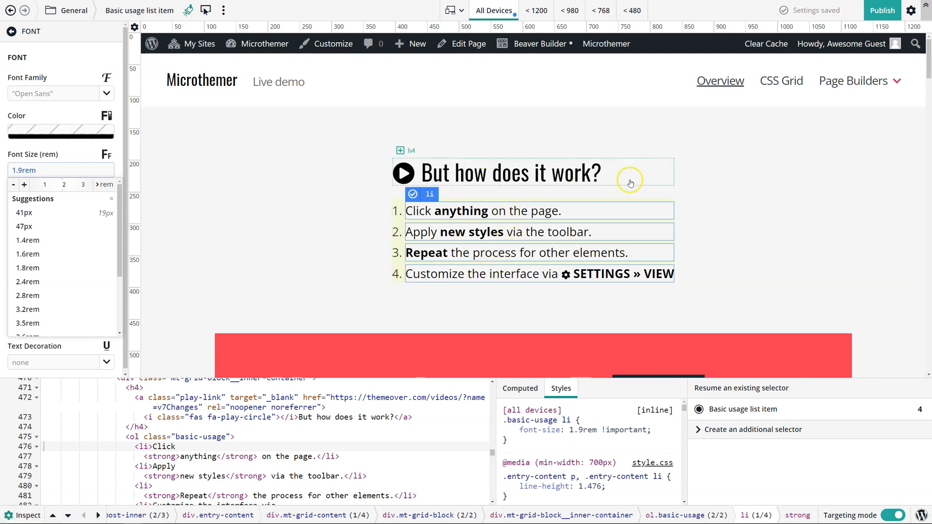
Step: Change the "But how does it work?" link's selector targeting to #post-2 .play-link and update it
{"action": "left_click", "coordinate": [577, 177]}
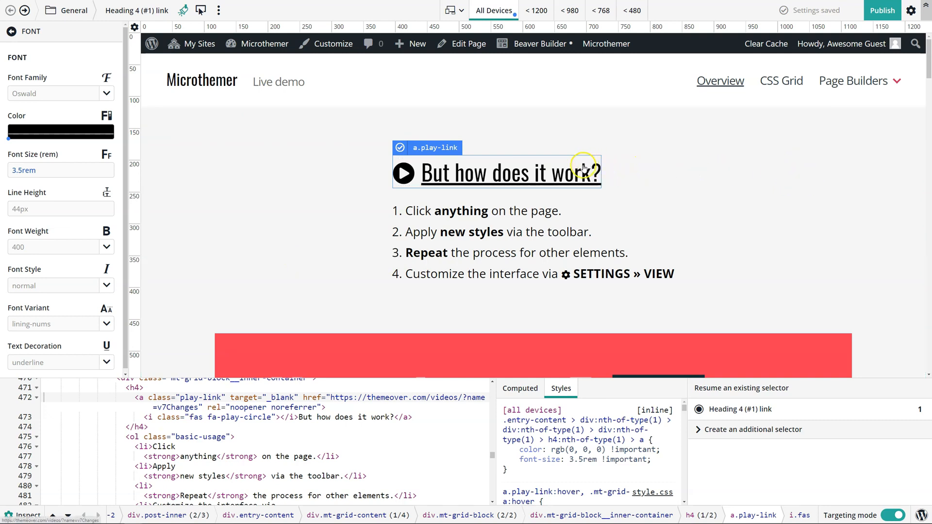
{"action": "mouse_move", "coordinate": [929, 62]}
{"action": "left_mouse_down"}
{"action": "mouse_move", "coordinate": [925, 202]}
{"action": "mouse_move", "coordinate": [925, 62]}
{"action": "left_mouse_up"}
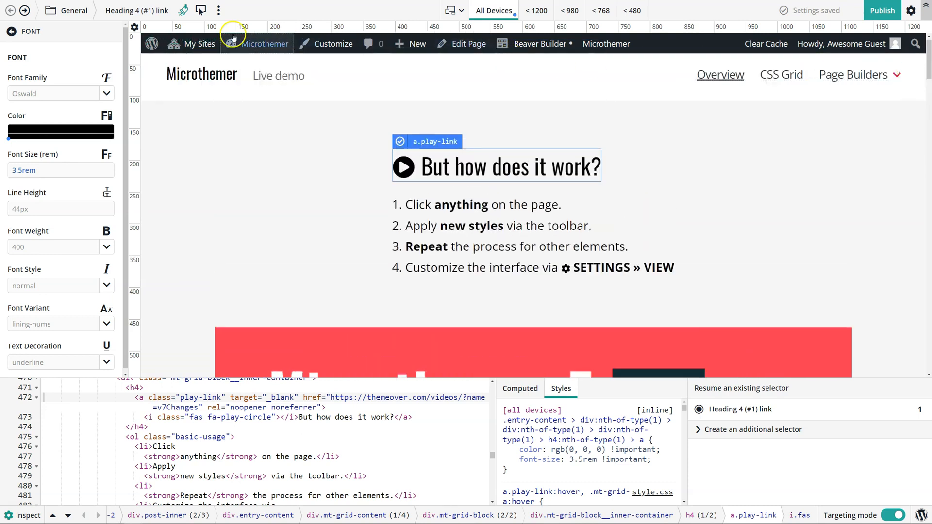
{"action": "left_click", "coordinate": [201, 11]}
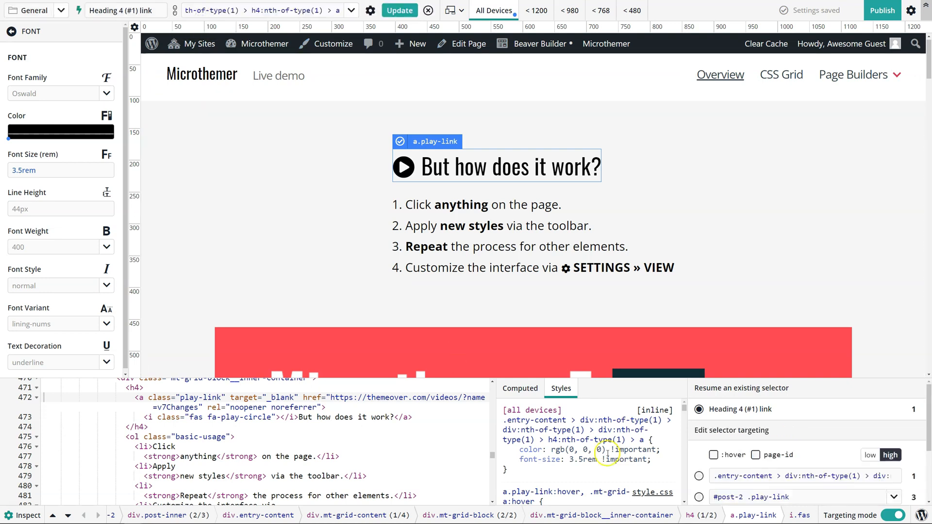
{"action": "scroll", "coordinate": [858, 455], "scroll_direction": "down", "scroll_amount": 2}
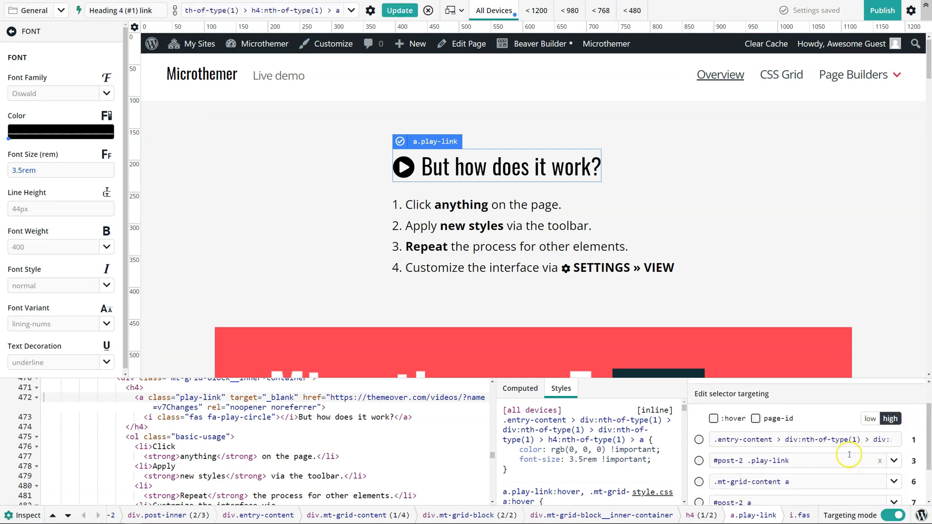
{"action": "scroll", "coordinate": [858, 455], "scroll_direction": "down", "scroll_amount": 1}
{"action": "left_click", "coordinate": [699, 425]}
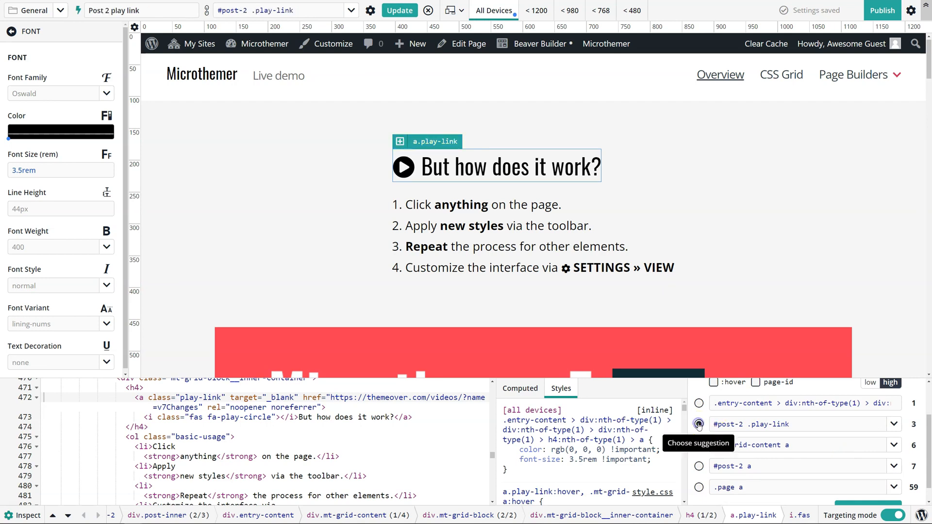
{"action": "left_click", "coordinate": [819, 431]}
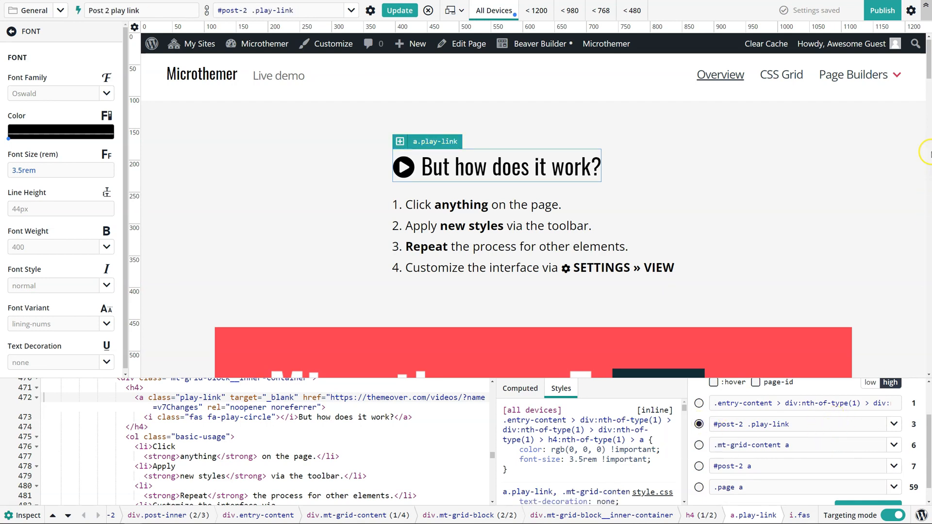
{"action": "mouse_move", "coordinate": [929, 64]}
{"action": "left_mouse_down"}
{"action": "mouse_move", "coordinate": [915, 184]}
{"action": "mouse_move", "coordinate": [923, 202]}
{"action": "mouse_move", "coordinate": [919, 71]}
{"action": "left_mouse_up"}
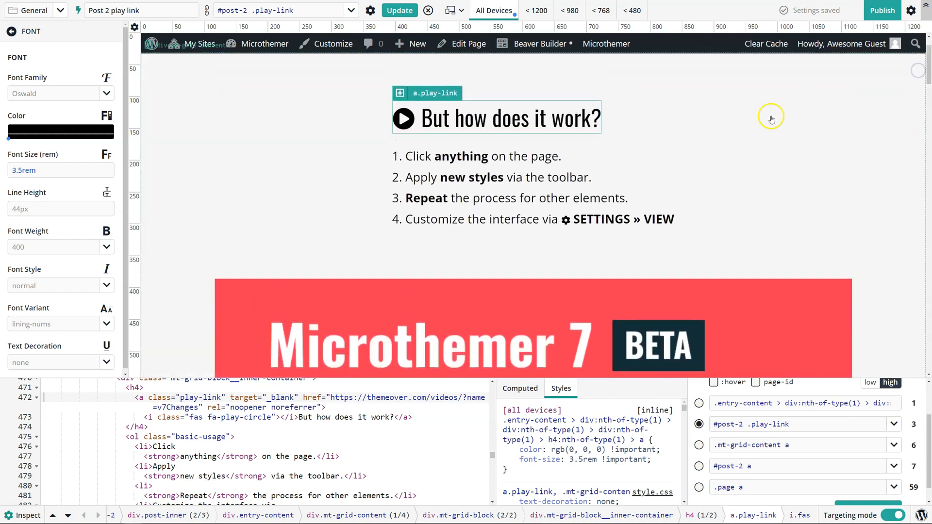
{"action": "left_click", "coordinate": [391, 10]}
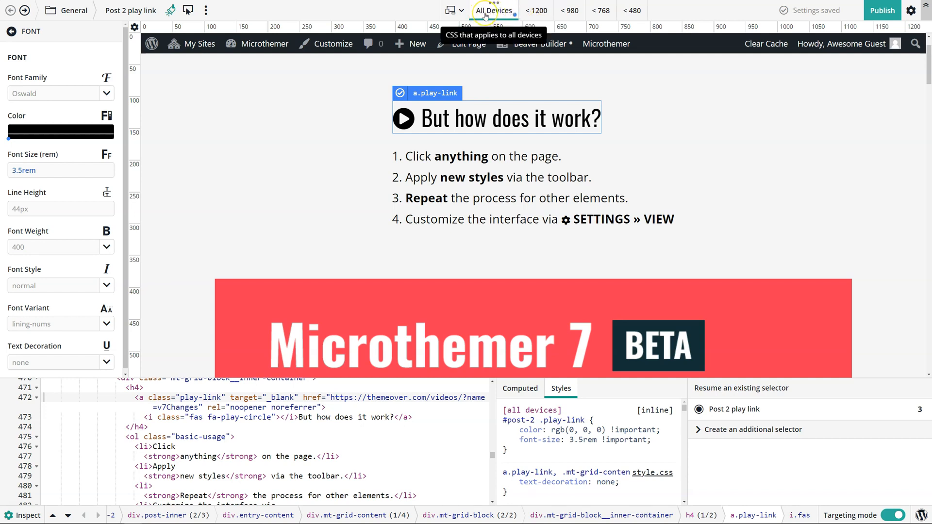
Step: Set the play links' font size to 2.8rem for screens under 480 px and check the headings in that preview
{"action": "left_click", "coordinate": [629, 11]}
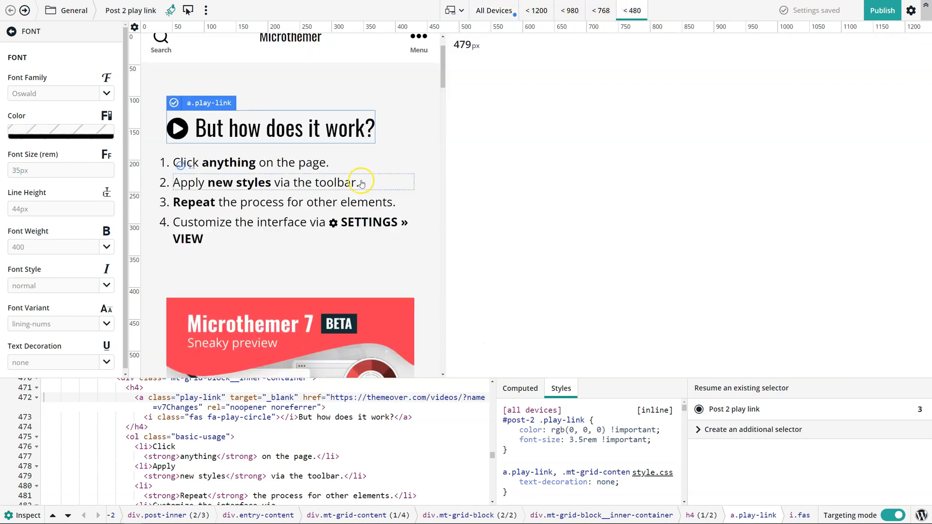
{"action": "scroll", "coordinate": [402, 157], "scroll_direction": "up", "scroll_amount": 2}
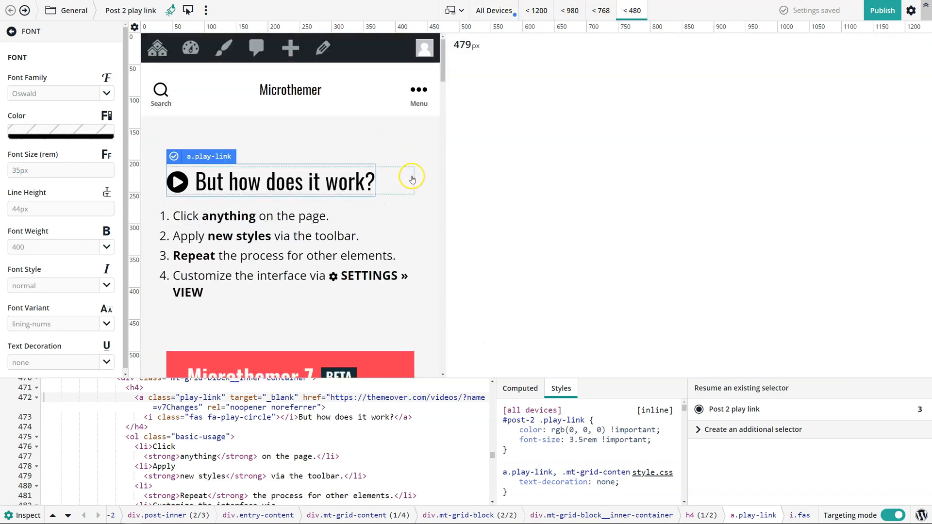
{"action": "scroll", "coordinate": [418, 202], "scroll_direction": "down", "scroll_amount": 1}
{"action": "scroll", "coordinate": [418, 202], "scroll_direction": "down", "scroll_amount": 5}
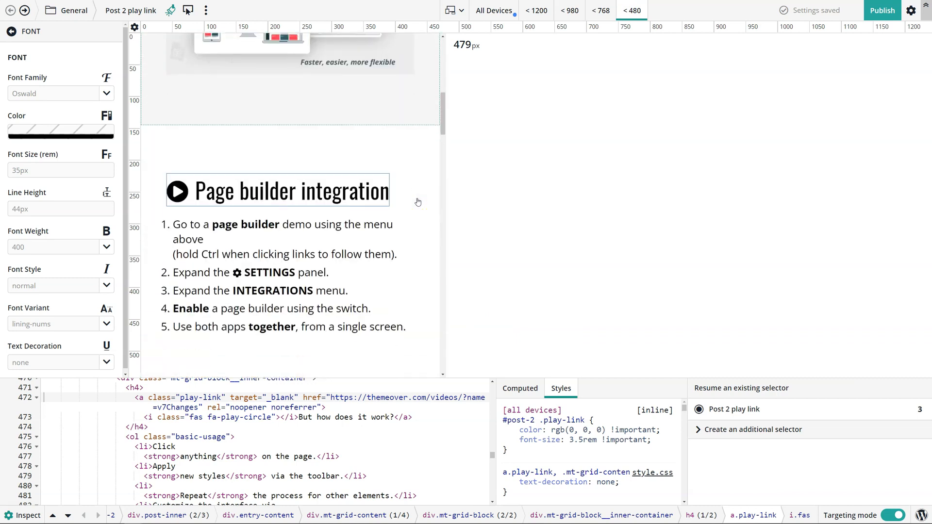
{"action": "scroll", "coordinate": [418, 202], "scroll_direction": "up", "scroll_amount": 6}
{"action": "scroll", "coordinate": [418, 202], "scroll_direction": "up", "scroll_amount": 2}
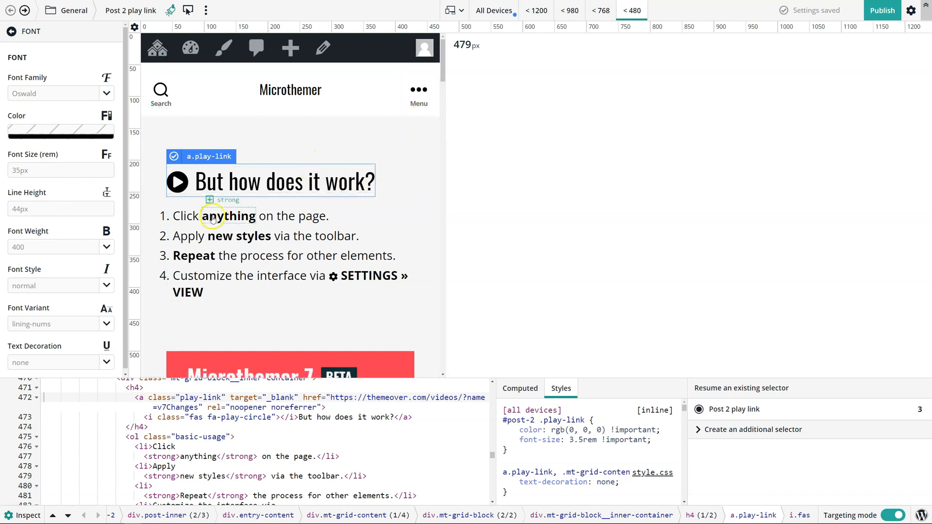
{"action": "left_click", "coordinate": [108, 175]}
{"action": "left_click_drag", "start_coordinate": [51, 185], "coordinate": [59, 184]}
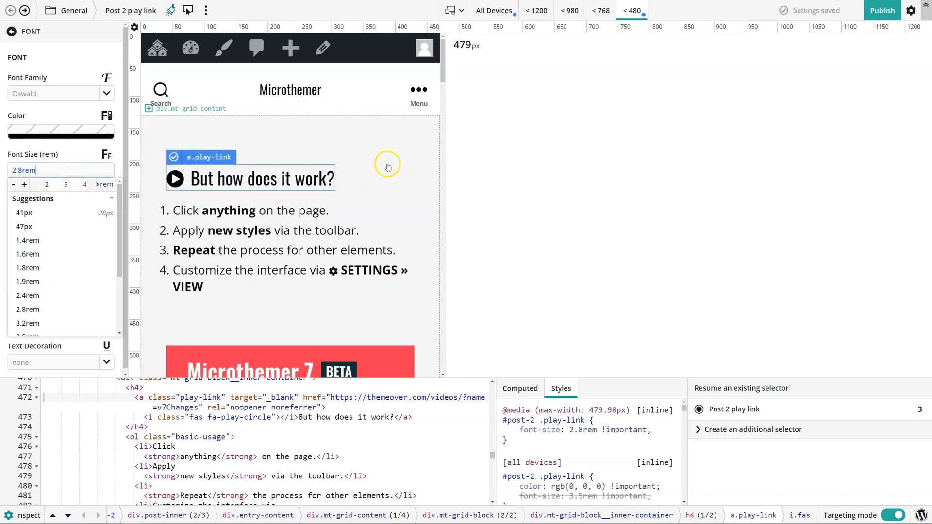
{"action": "scroll", "coordinate": [414, 180], "scroll_direction": "down", "scroll_amount": 5}
{"action": "scroll", "coordinate": [411, 195], "scroll_direction": "down", "scroll_amount": 2}
{"action": "scroll", "coordinate": [413, 185], "scroll_direction": "up", "scroll_amount": 5}
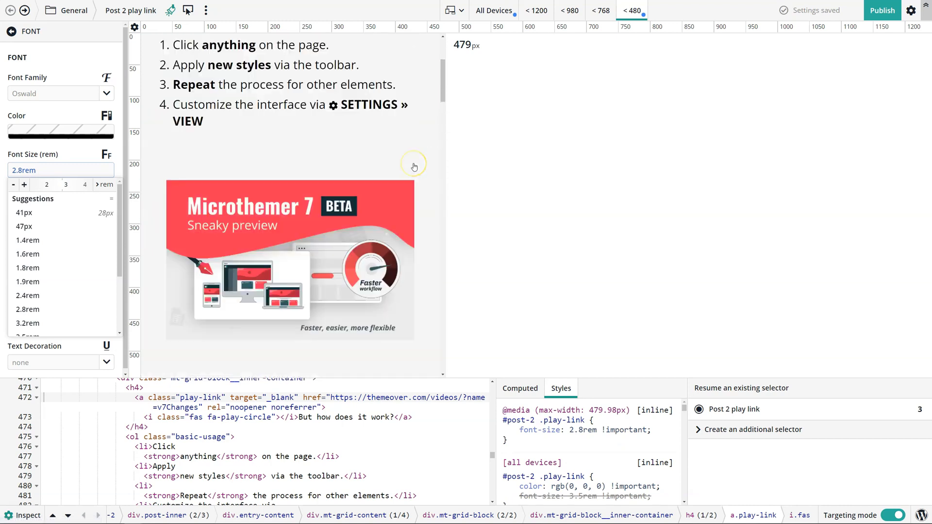
{"action": "scroll", "coordinate": [414, 166], "scroll_direction": "up", "scroll_amount": 2}
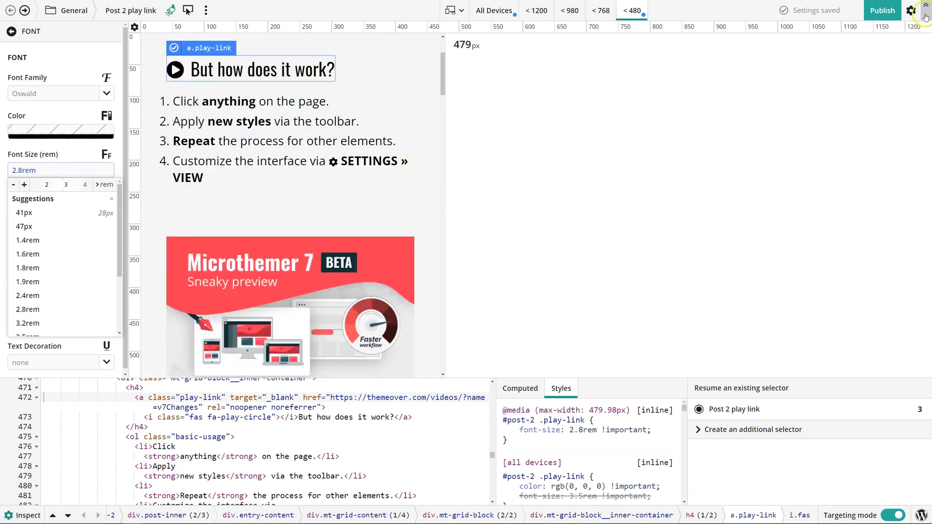
Step: Turn on the dark theme in the interface's view settings
{"action": "left_click", "coordinate": [912, 12]}
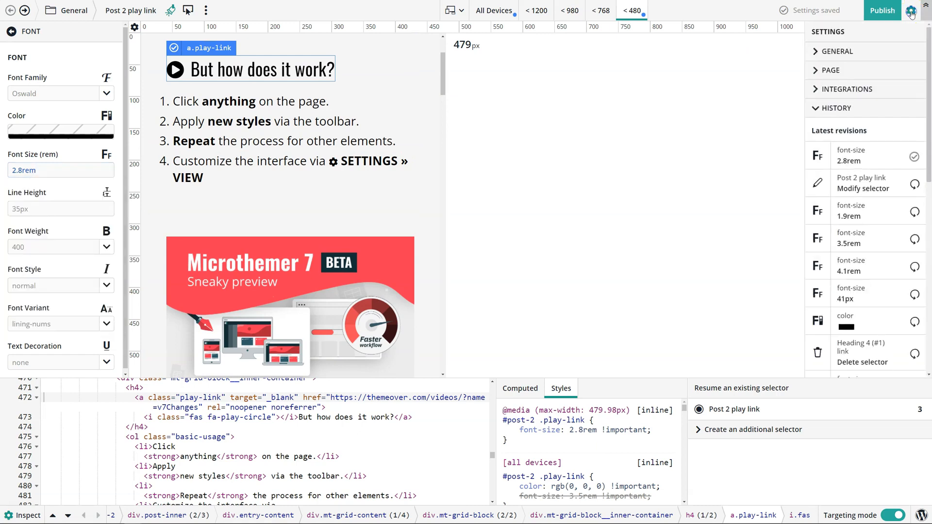
{"action": "left_click", "coordinate": [837, 107]}
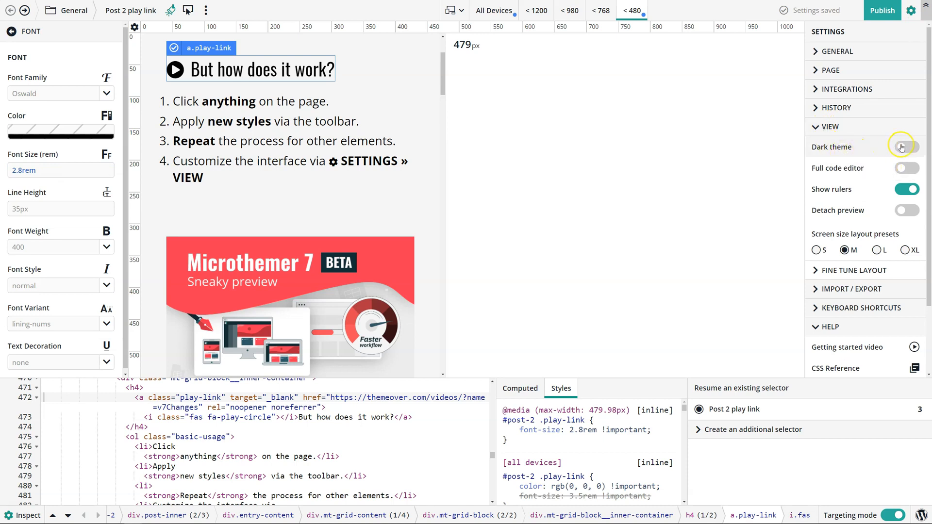
{"action": "left_click", "coordinate": [906, 147]}
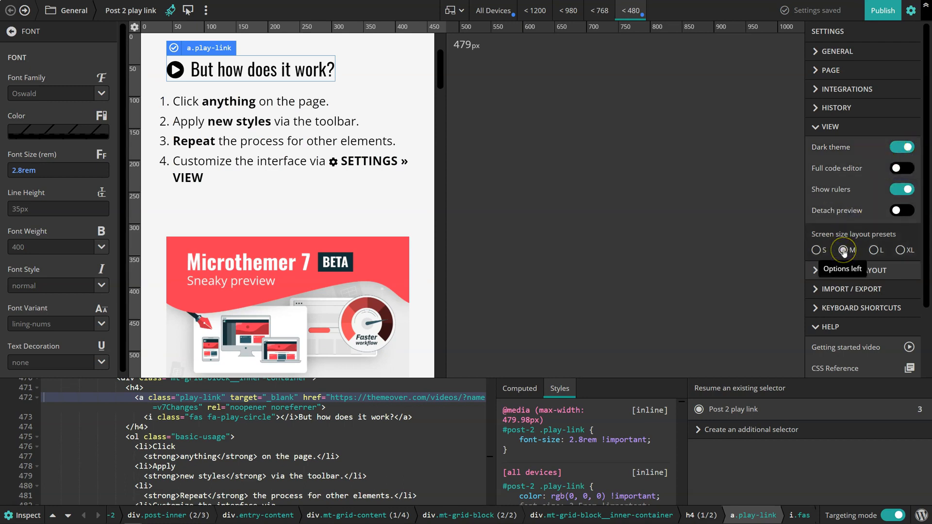
Step: Try the S and L screen size layout presets and settle on XL
{"action": "left_click", "coordinate": [818, 250]}
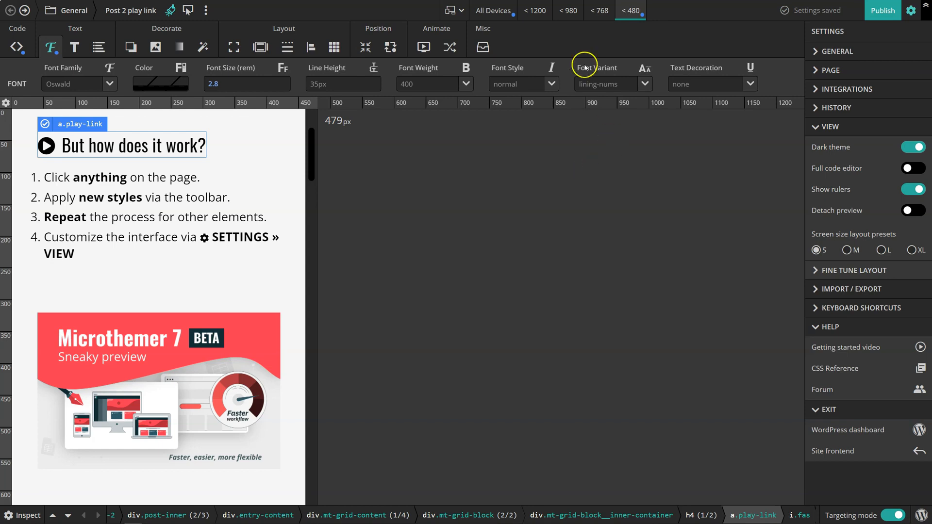
{"action": "left_click", "coordinate": [882, 250]}
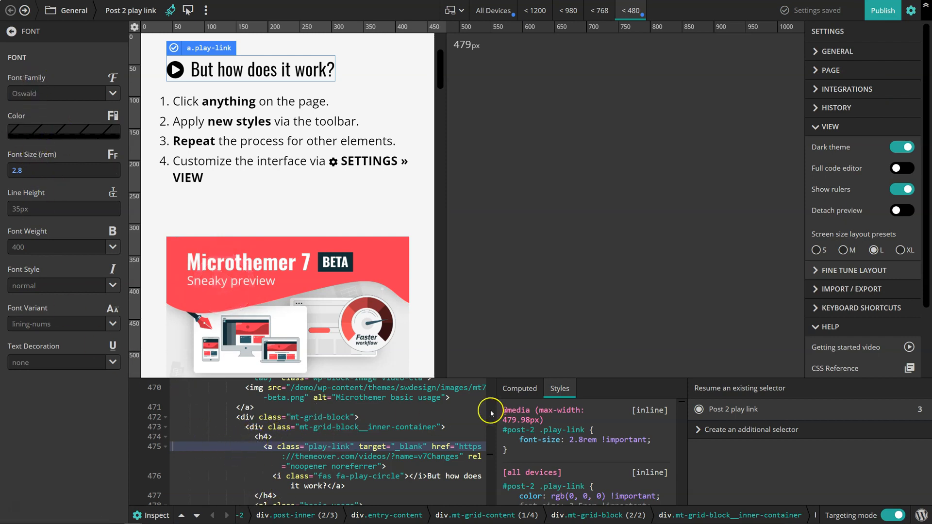
{"action": "left_click", "coordinate": [901, 251]}
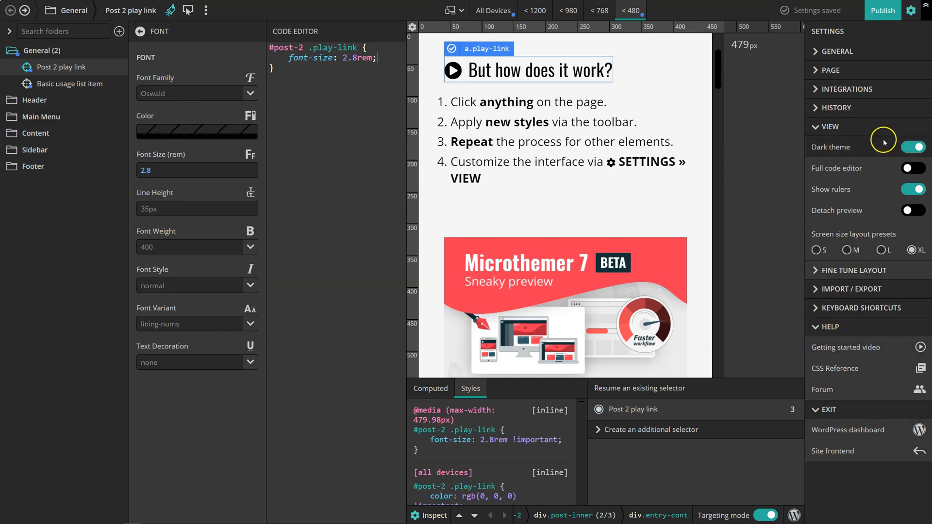
Step: Return the preview to all devices, check the layout at a reduced interface zoom, and collapse the view settings
{"action": "key", "text": "ctrl+minus"}
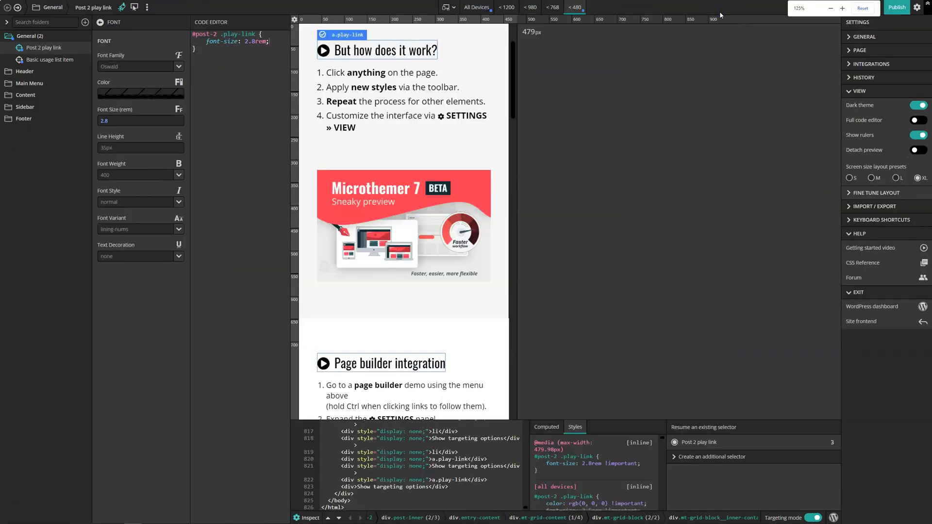
{"action": "left_click", "coordinate": [468, 11]}
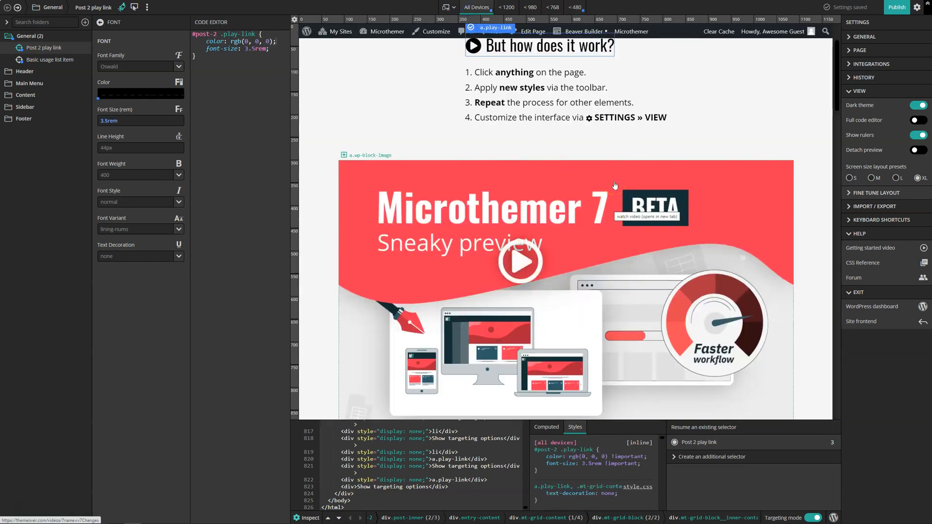
{"action": "key", "text": "ctrl+plus"}
{"action": "key", "text": "ctrl+plus"}
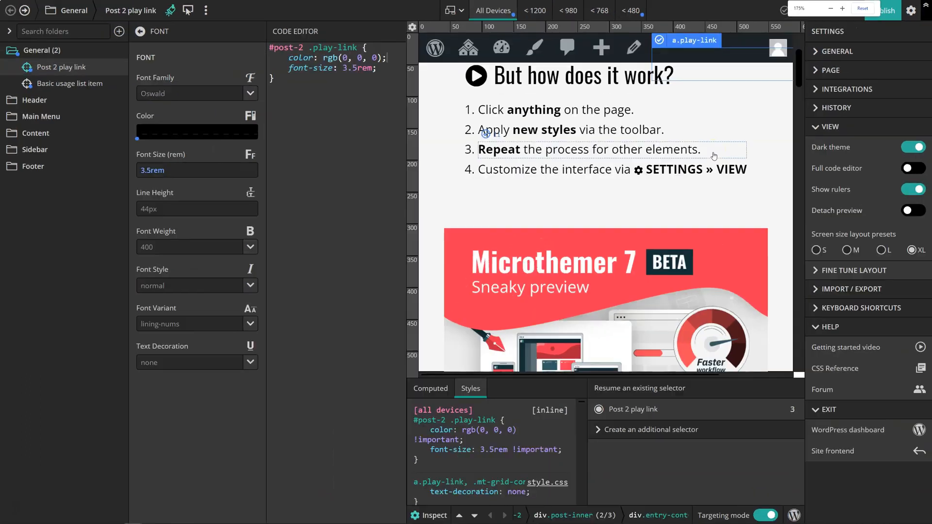
{"action": "left_click", "coordinate": [848, 130]}
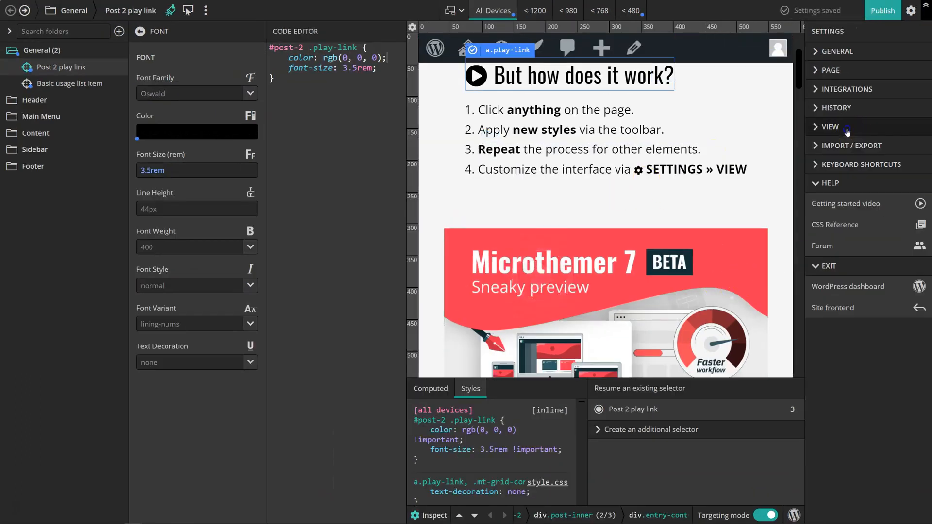